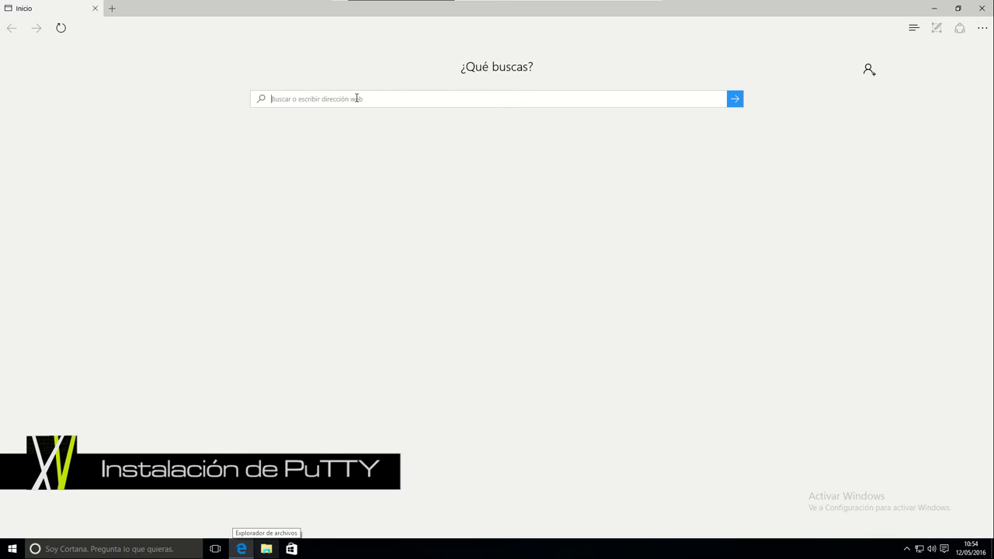
pyautogui.write('www')
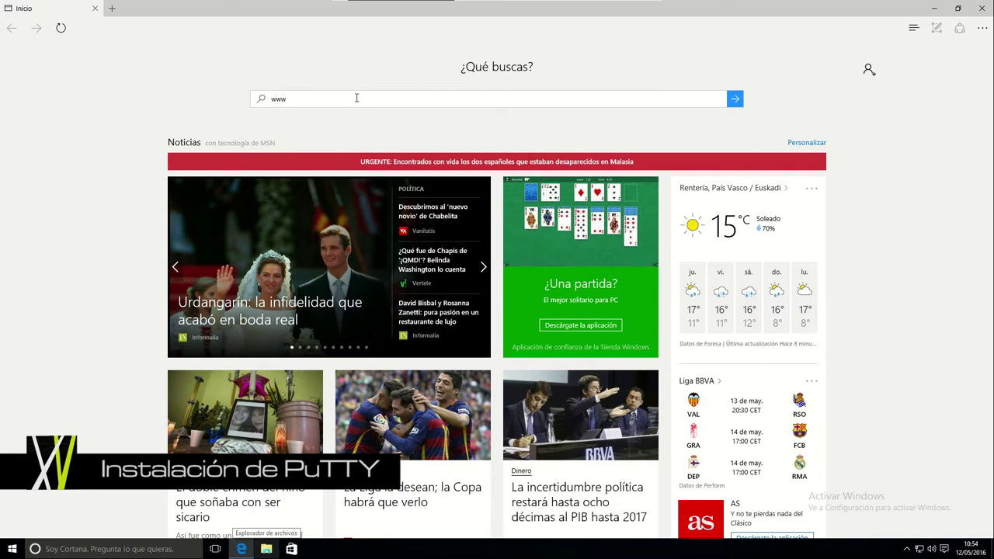
pyautogui.write('.')
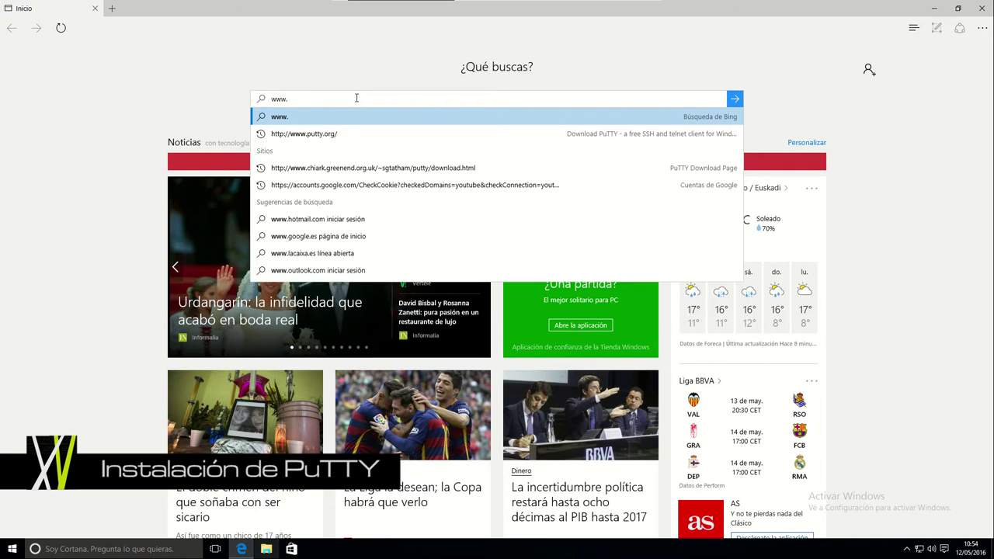
pyautogui.write('putty.o')
pyautogui.press('Return')
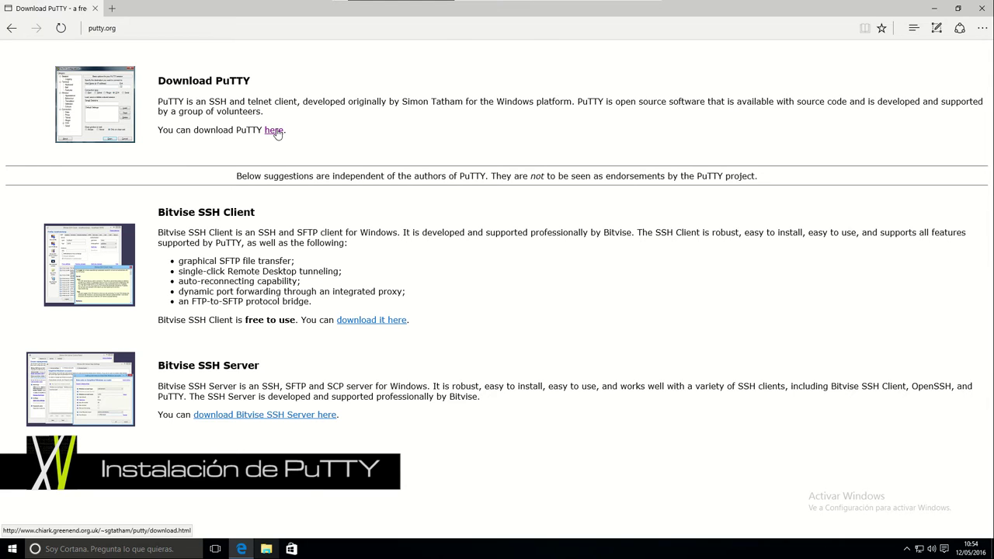
pyautogui.click(275, 131)
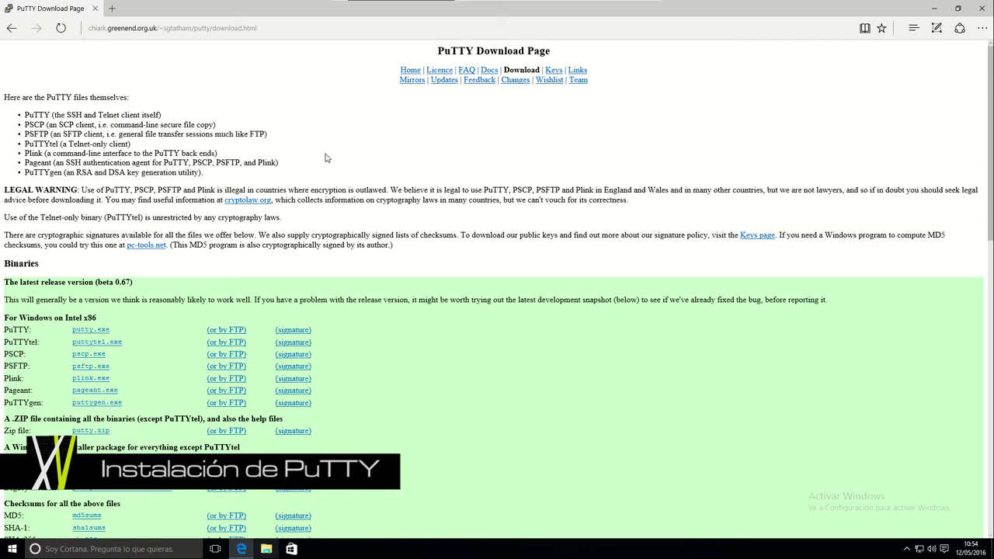
# Step: Scroll the PuTTY Download Page past putty.exe to the Windows MSI installer package row
pyautogui.scroll(-2, 354, 196)
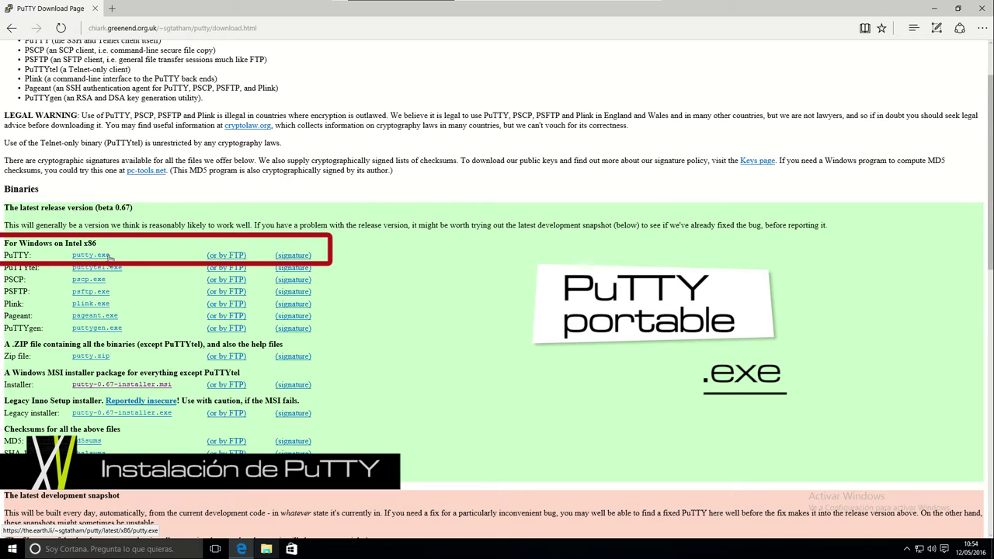
pyautogui.doubleClick(31, 256)
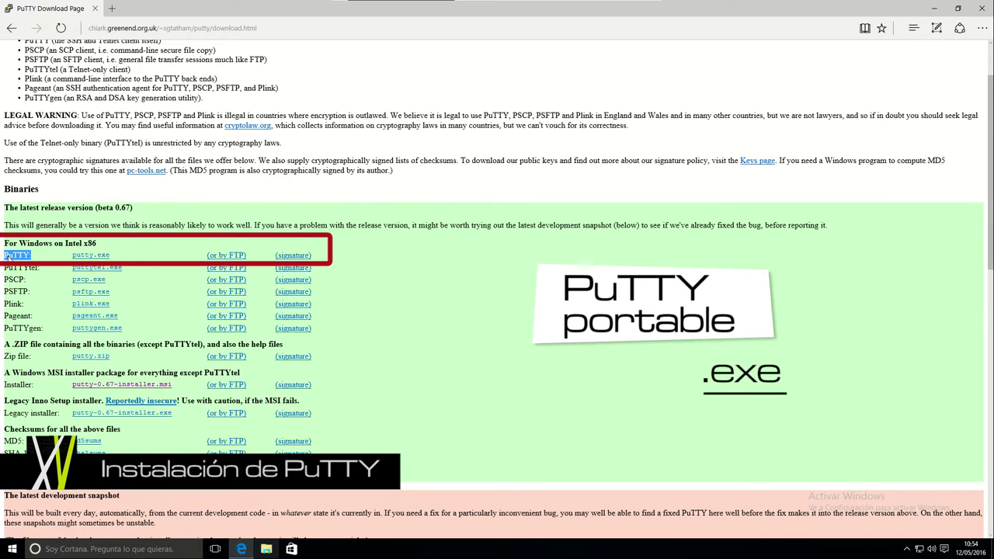
pyautogui.click(51, 258)
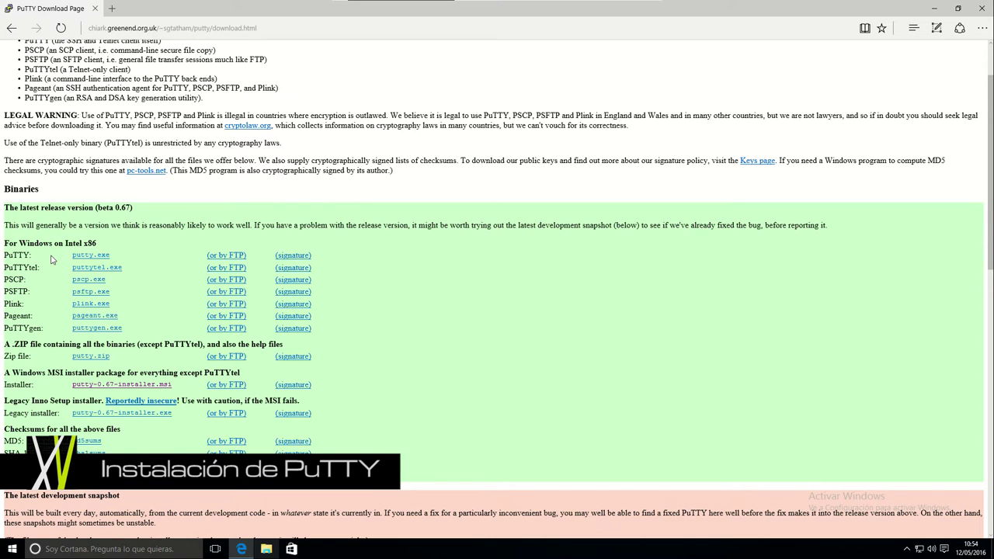
pyautogui.scroll(-2, 50, 259)
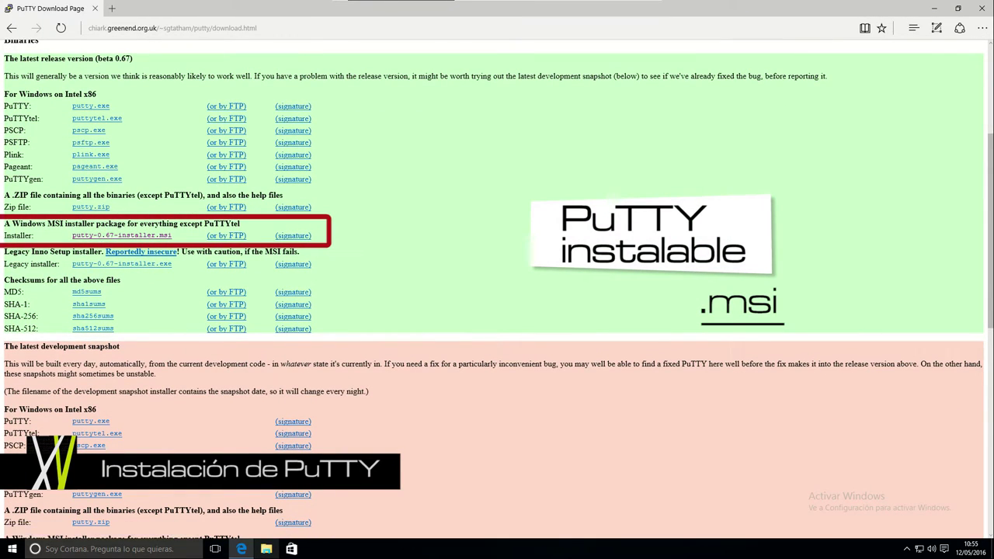
# Step: Download putty-0.67-installer.msi from the Installer row of the binaries list
pyautogui.doubleClick(11, 237)
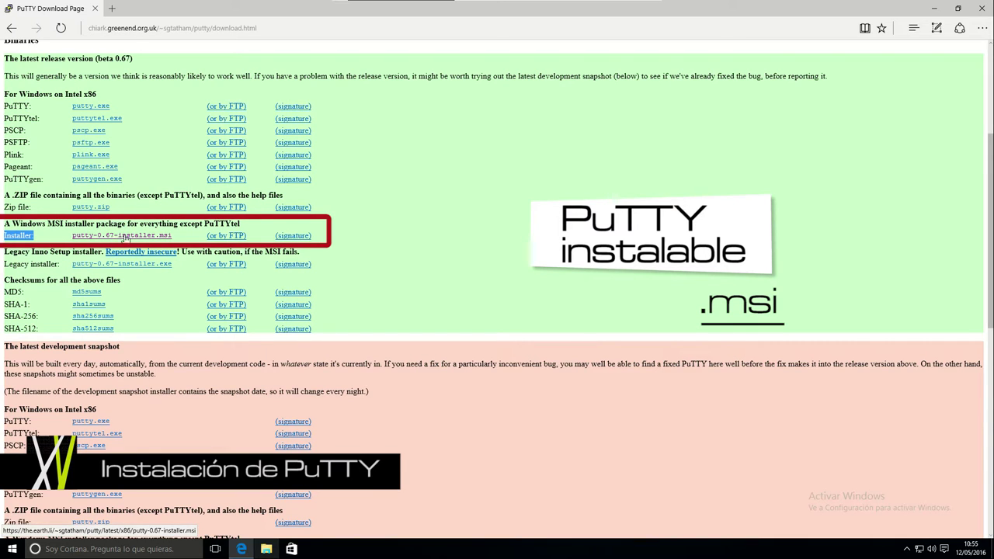
pyautogui.click(132, 239)
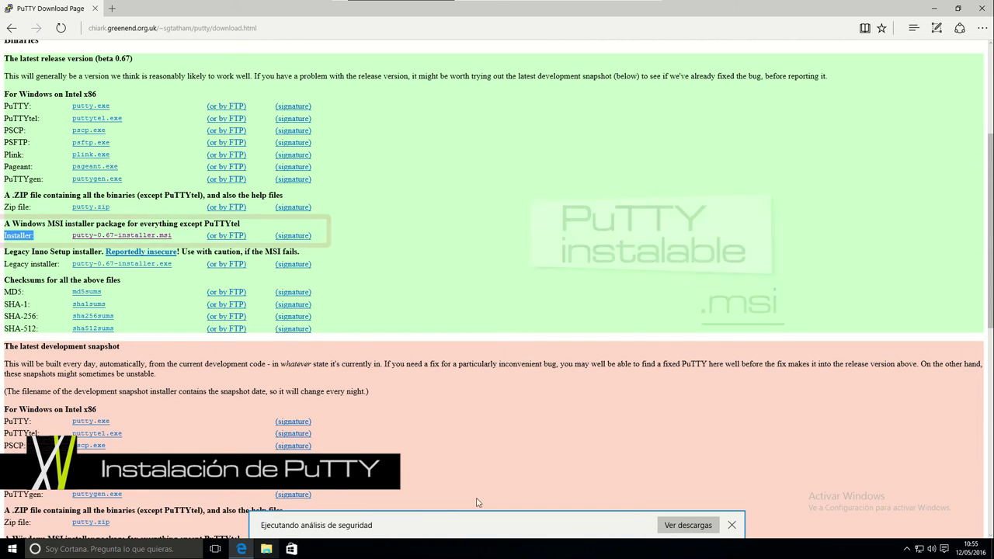
# Step: Run putty-0.67-installer.msi from Edge's downloads list to launch the PuTTY Setup Wizard
pyautogui.click(685, 528)
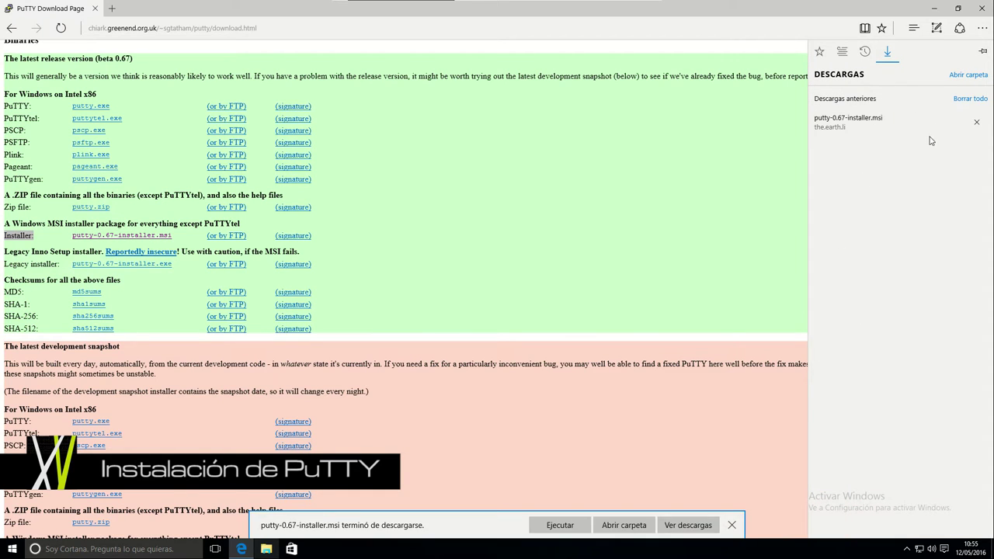
pyautogui.click(855, 121)
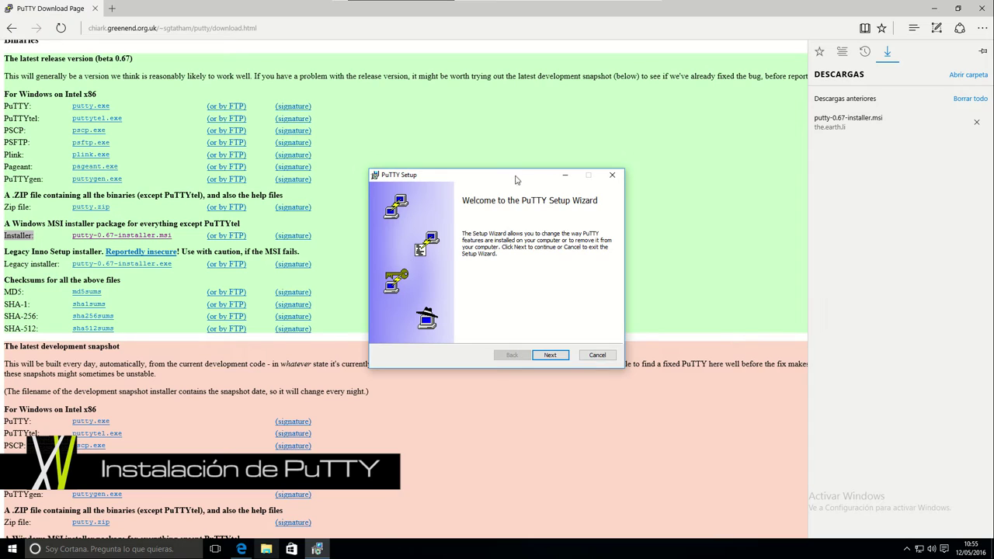
# Step: Cancel the PuTTY Setup Wizard and confirm with Yes to abandon the installation
pyautogui.click(614, 177)
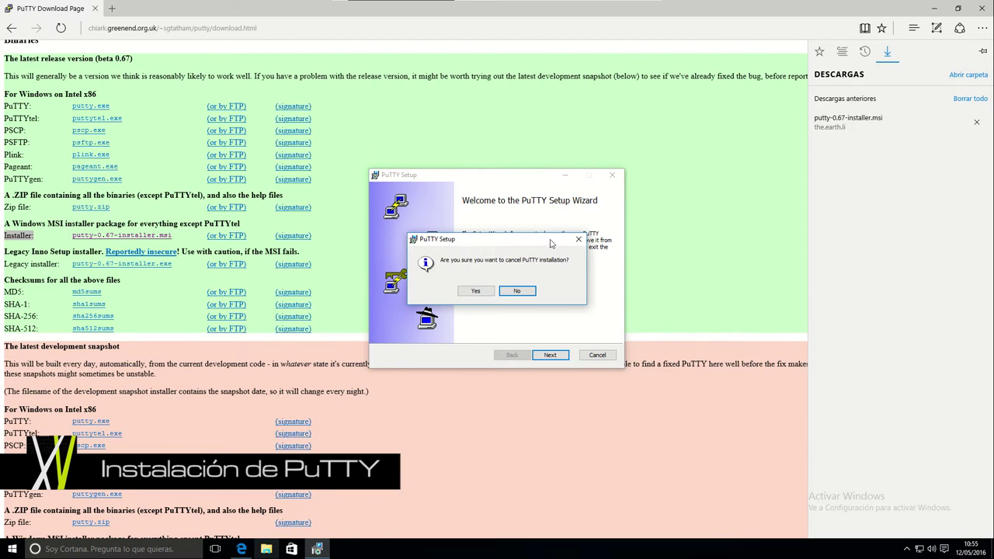
pyautogui.click(517, 295)
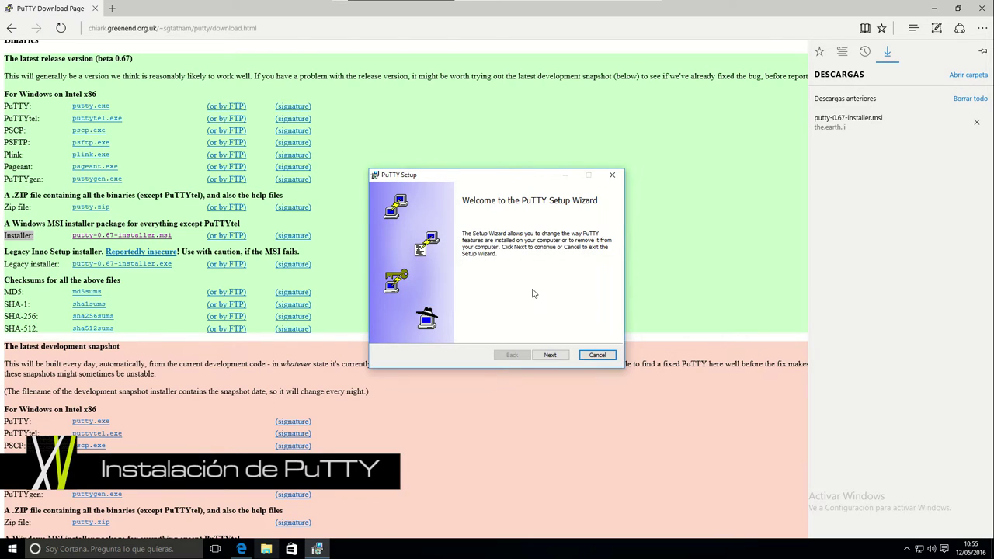
pyautogui.click(596, 355)
pyautogui.click(476, 291)
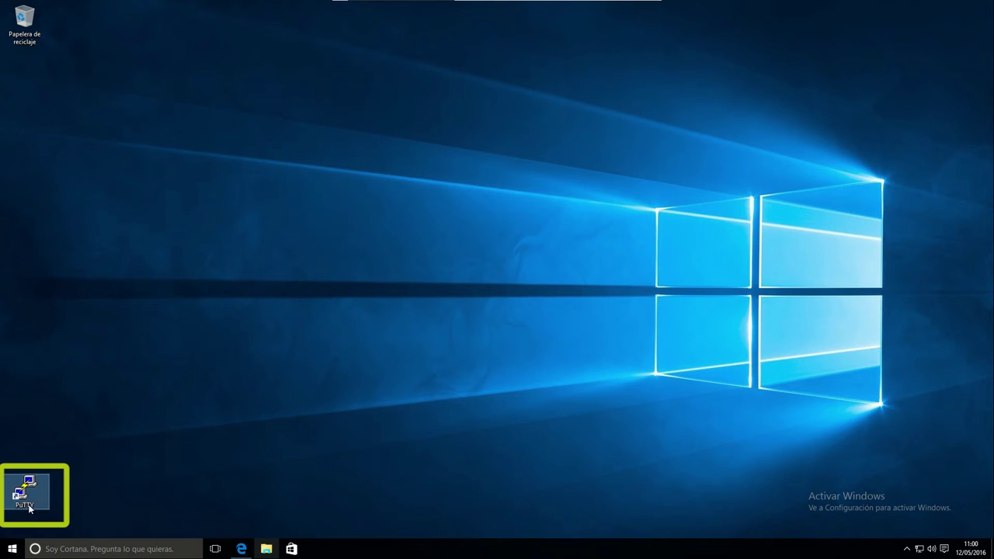
# Step: Launch PuTTY from its desktop shortcut to bring up the Configuration window
pyautogui.click(28, 471)
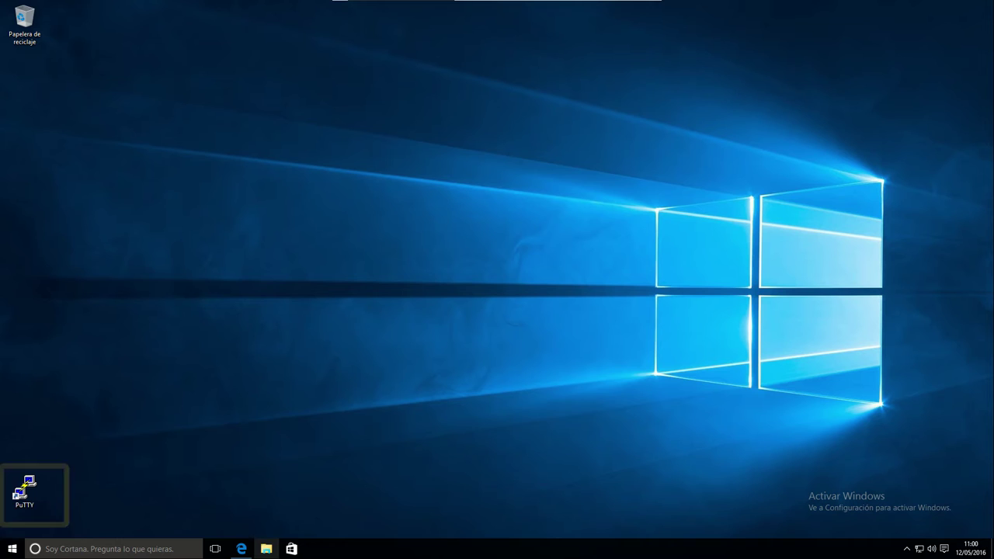
pyautogui.doubleClick(26, 493)
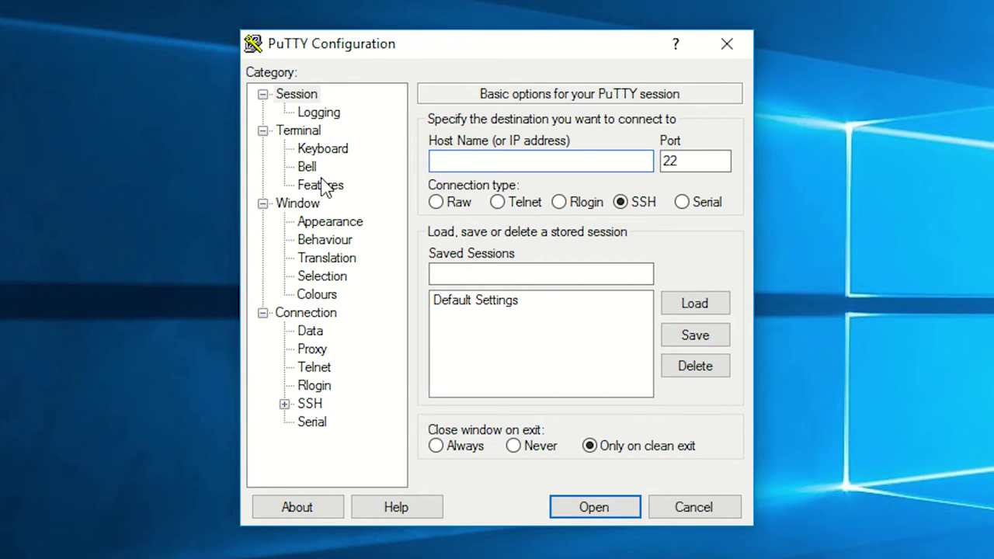
# Step: Return to the Session category in PuTTY Configuration to review the basic settings
pyautogui.click(296, 96)
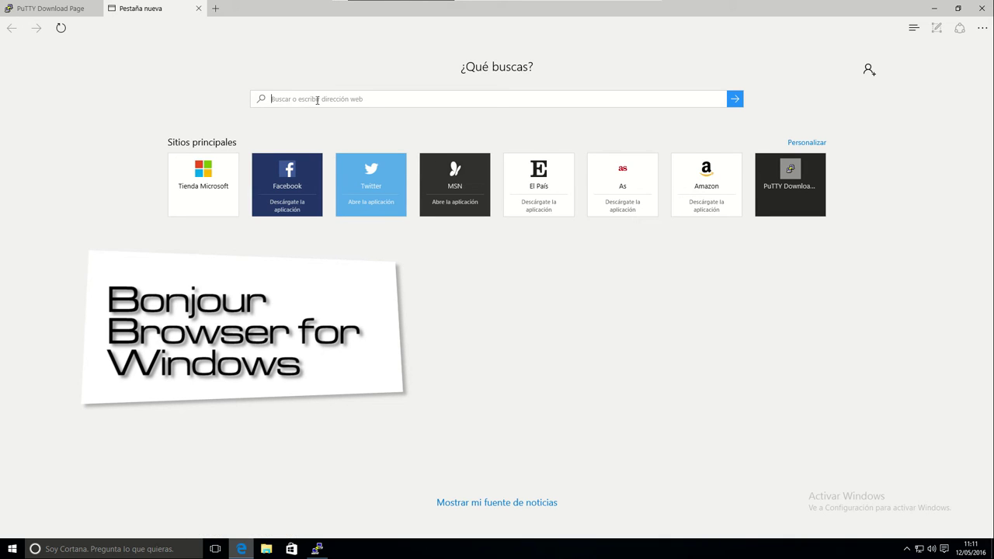
# Step: Search Bing for 'Bonjour browser for windows' and open the hobbyistsoftware.com download page
pyautogui.write('Bonjour browser for windows')
pyautogui.press('Return')
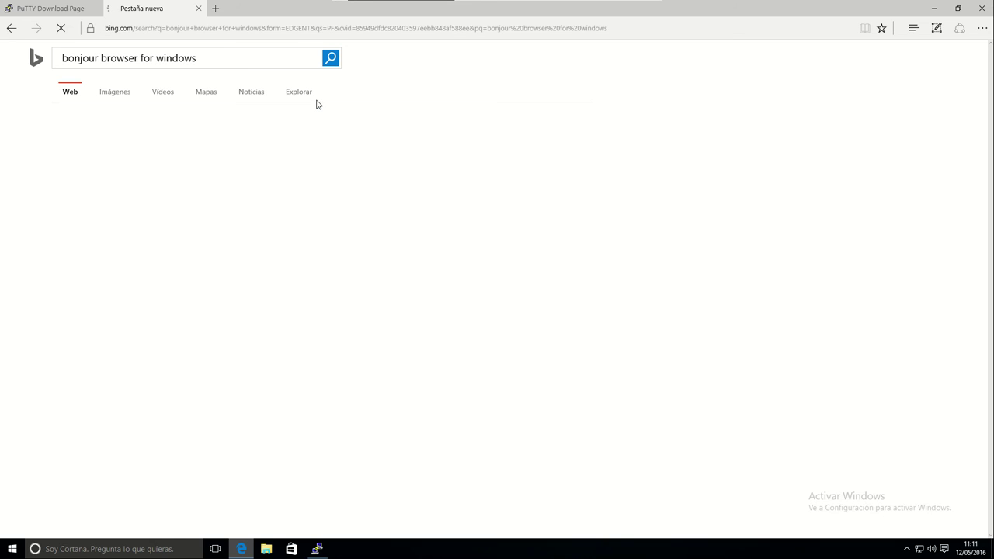
pyautogui.click(194, 205)
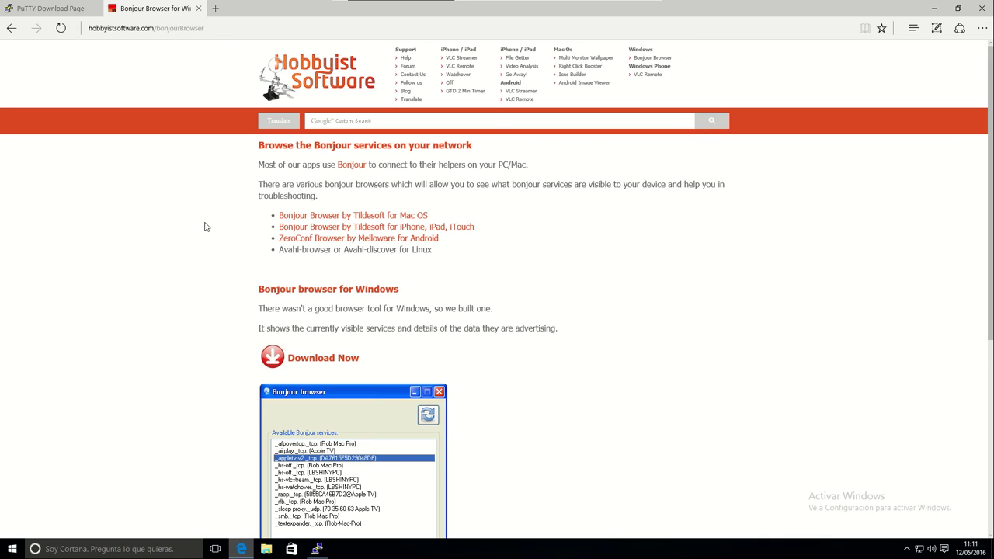
pyautogui.scroll(-5, 205, 227)
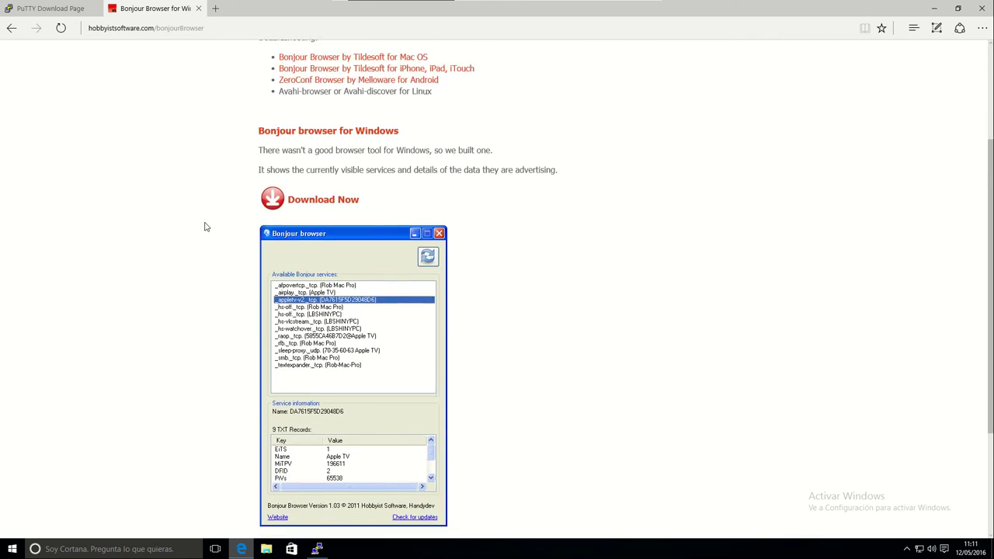
pyautogui.scroll(1, 206, 226)
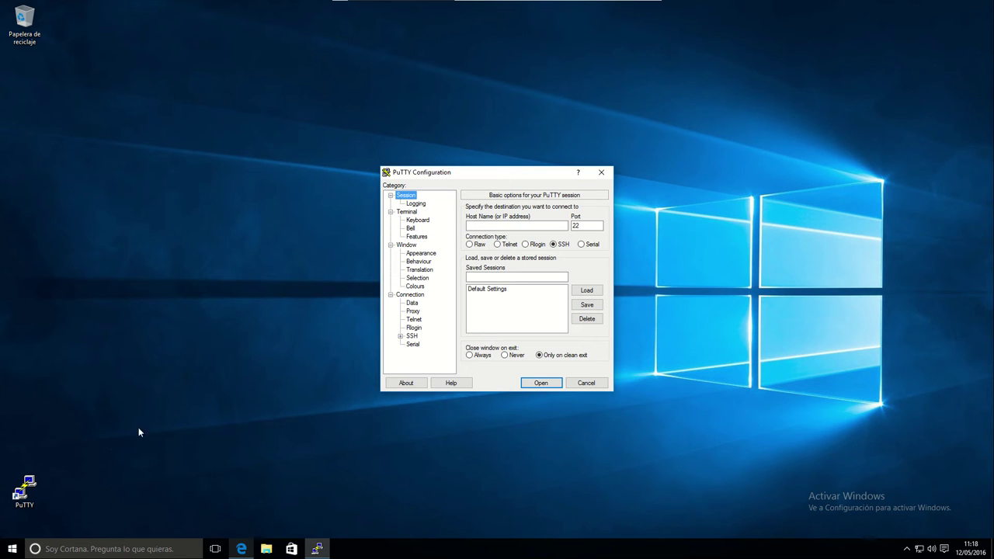
# Step: Launch Bonjour Browser from its folder in the Start menu's All apps list
pyautogui.click(9, 549)
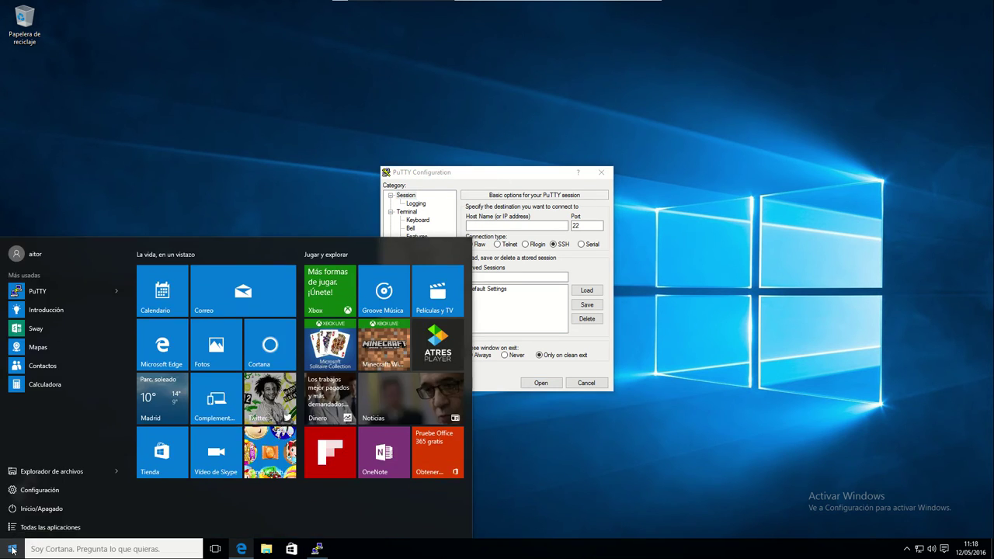
pyautogui.click(65, 528)
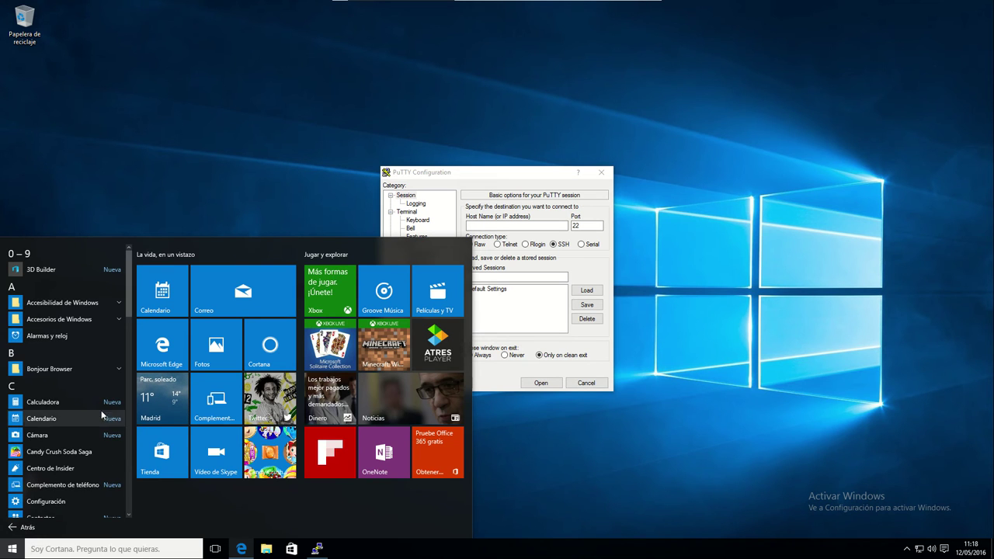
pyautogui.click(59, 370)
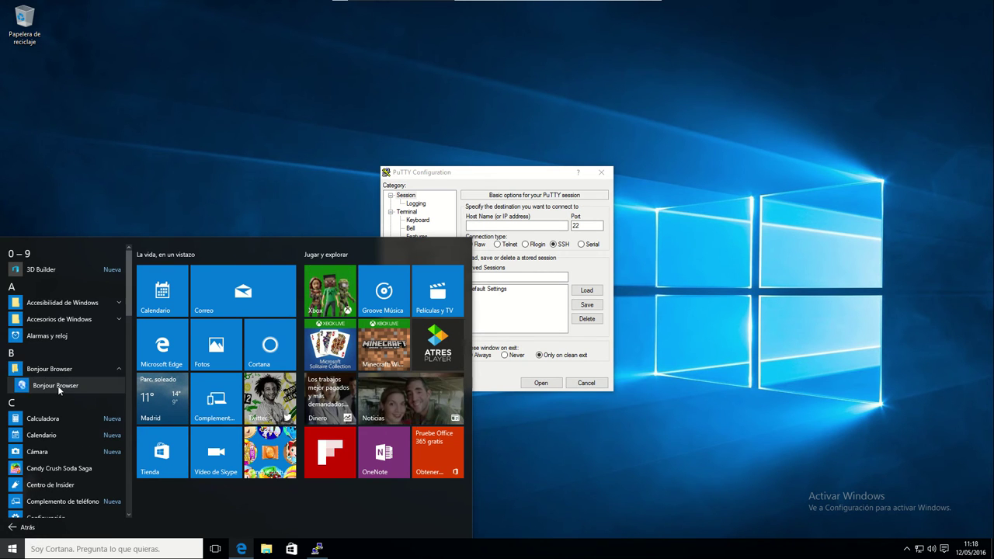
pyautogui.click(57, 385)
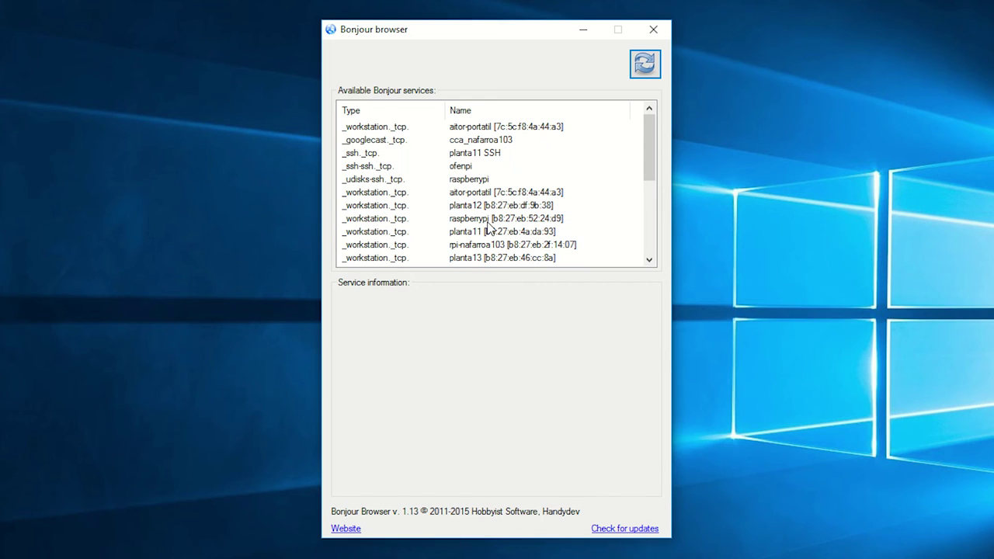
# Step: Read the raspberrypi workstation's address 10.15.181.48, then minimize Bonjour Browser
pyautogui.click(488, 222)
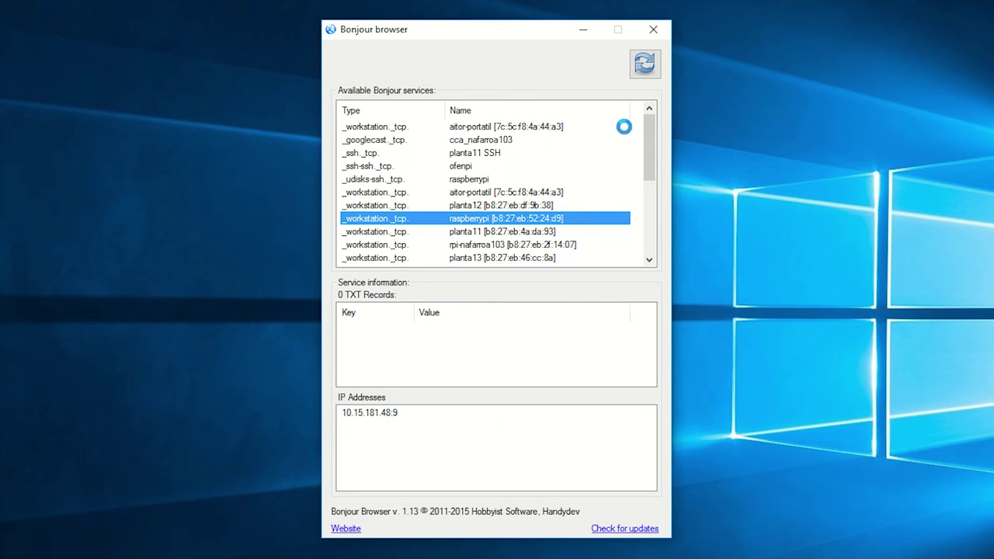
pyautogui.click(584, 31)
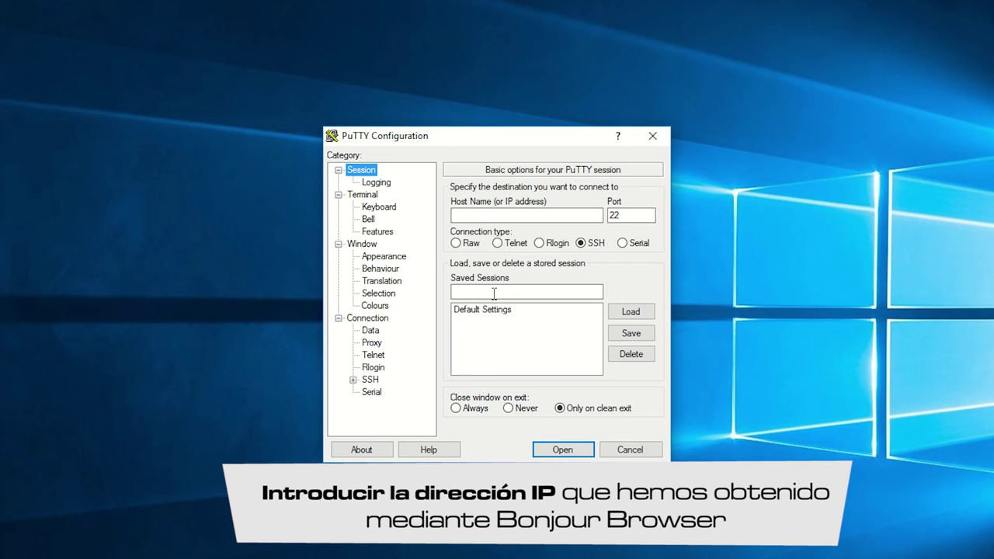
# Step: Open an SSH connection to host 10.15.181.48 on port 22
pyautogui.click(565, 215)
pyautogui.write('10.15.181.48')
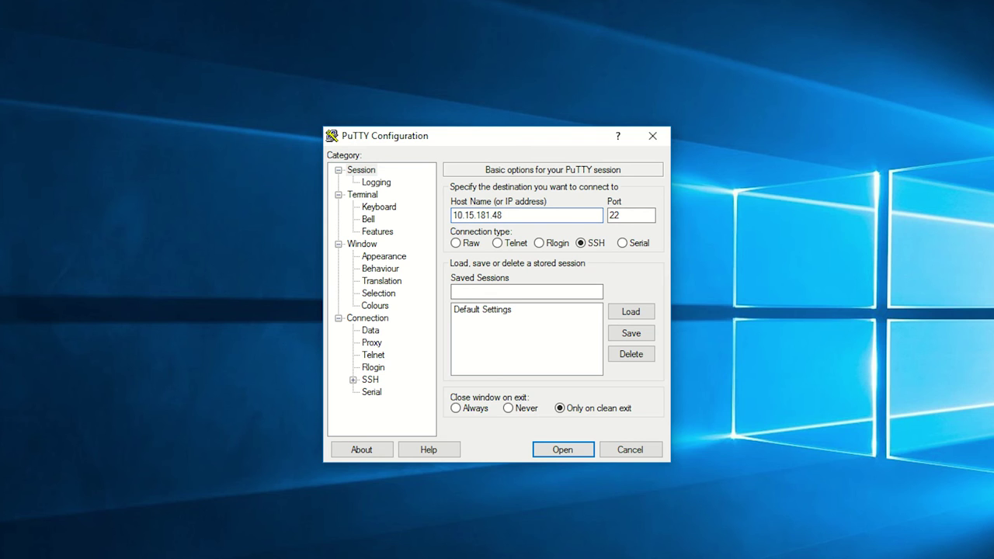
pyautogui.click(567, 451)
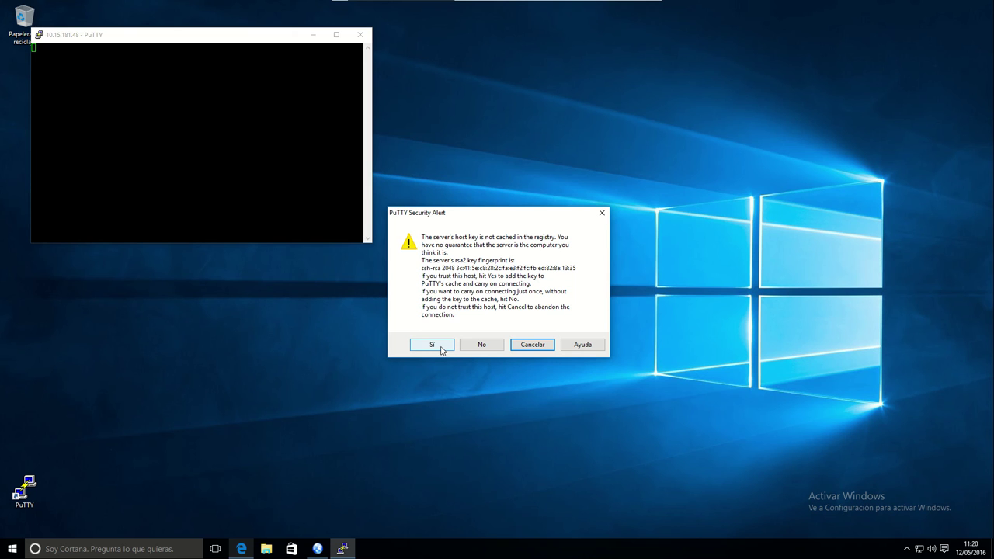
# Step: Accept and cache the Pi's host key, then log in as user pi with the account password
pyautogui.click(436, 346)
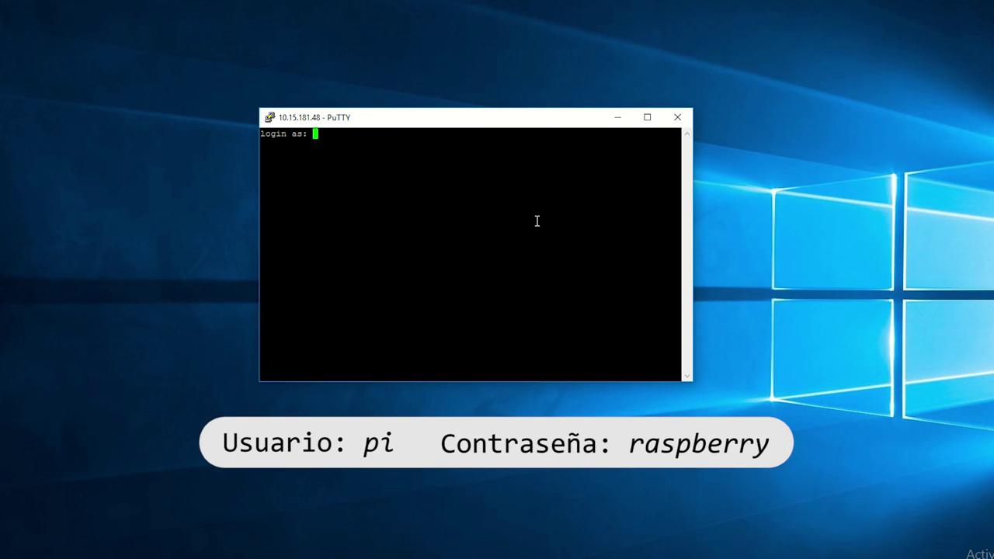
pyautogui.write('pi')
pyautogui.press('Return')
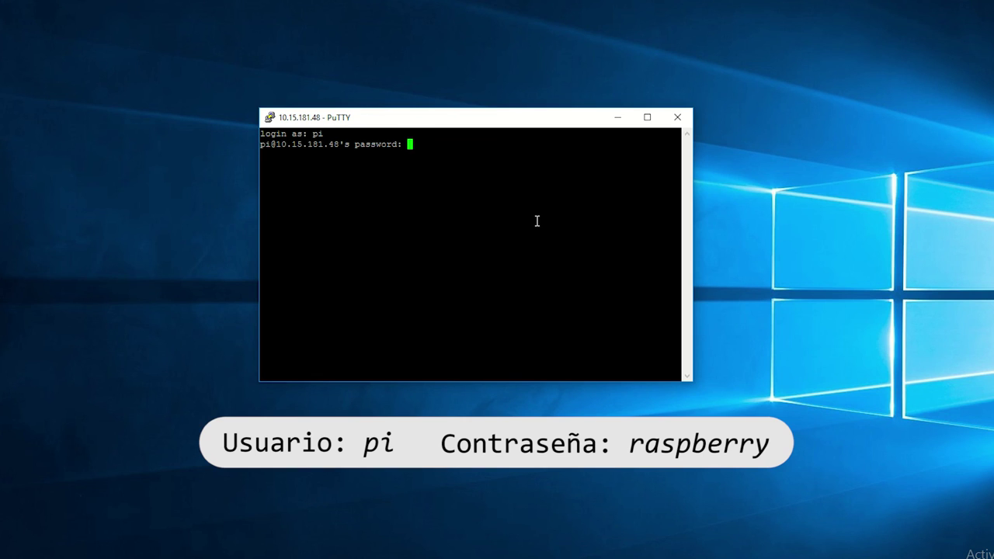
pyautogui.write('raspberry')
pyautogui.press('Return')
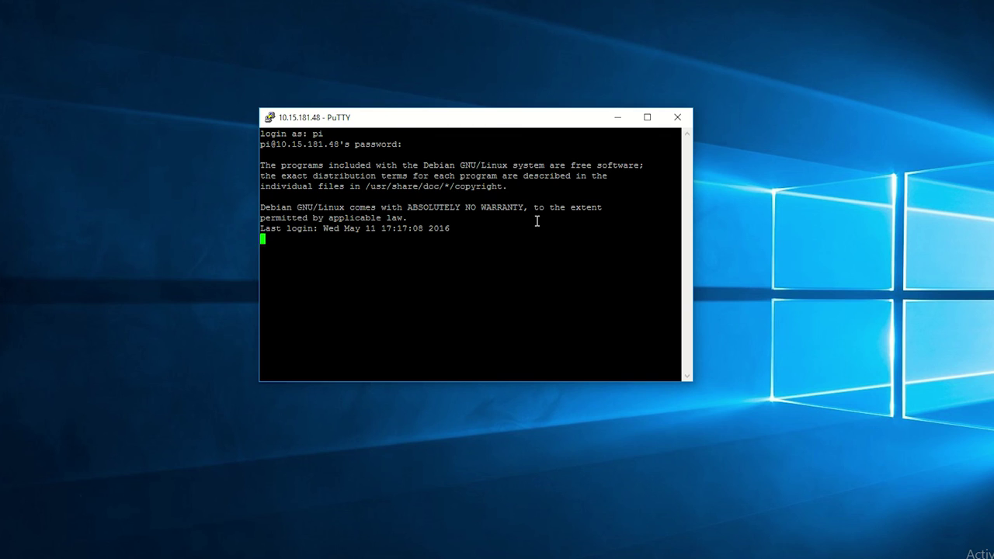